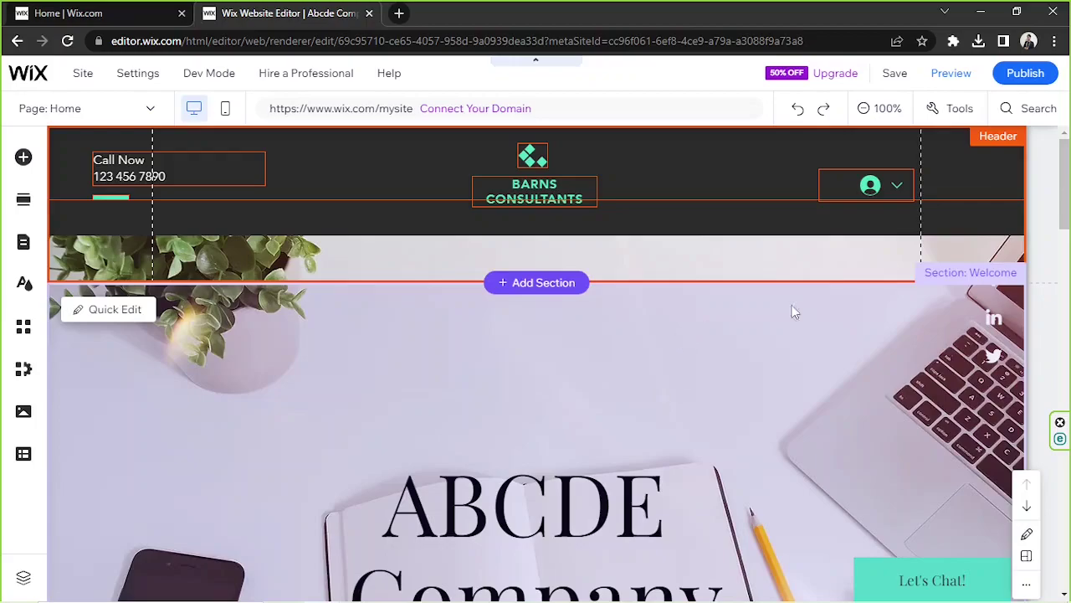
Step: Select the header's login bar and inspect its right-click options, then dismiss them
left_click(778, 219)
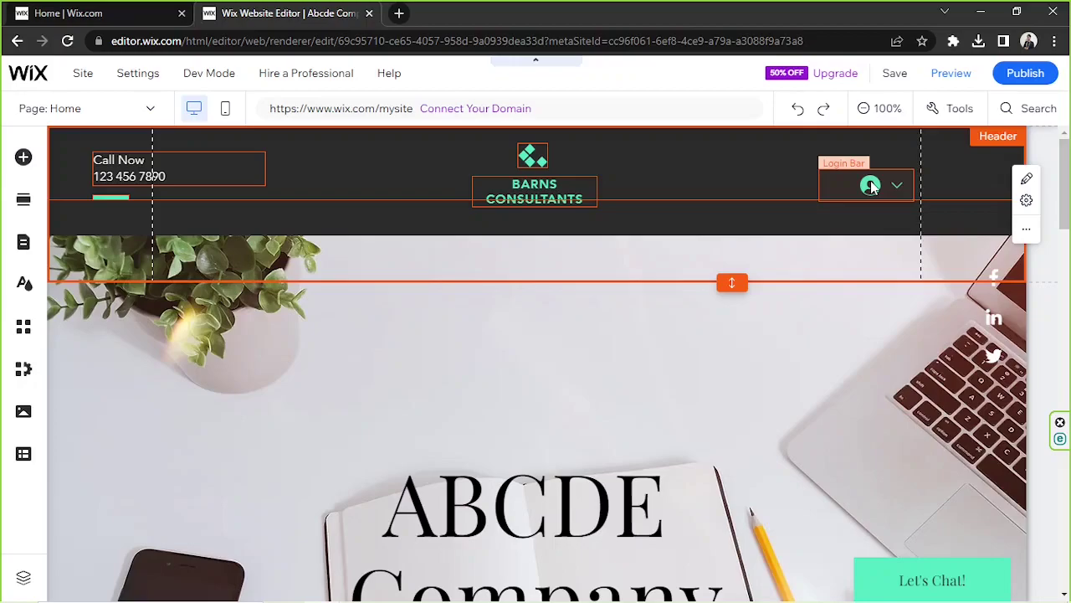
left_click(872, 185)
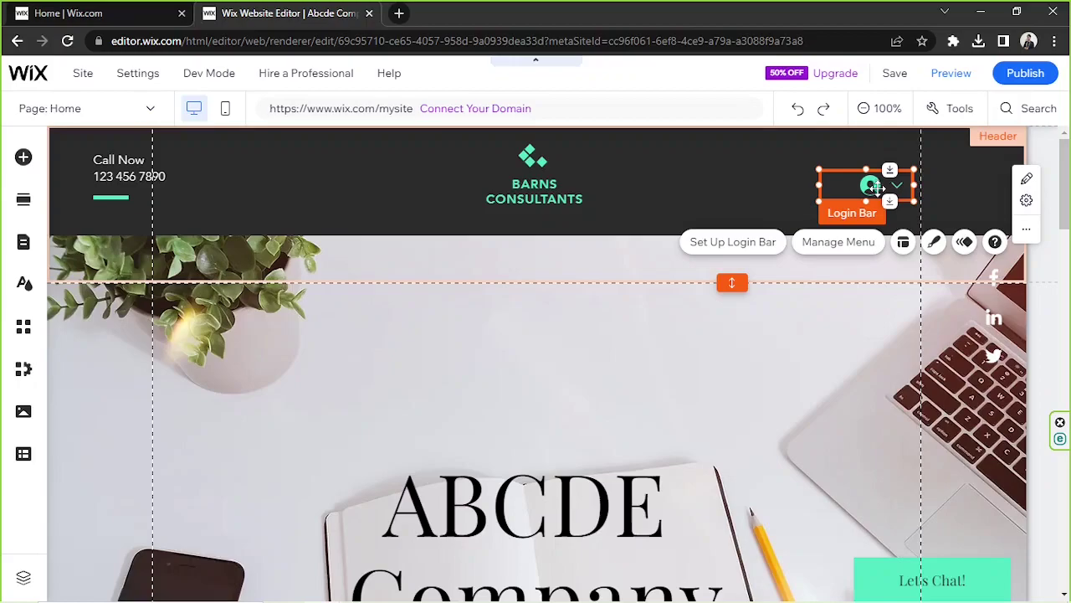
right_click(877, 189)
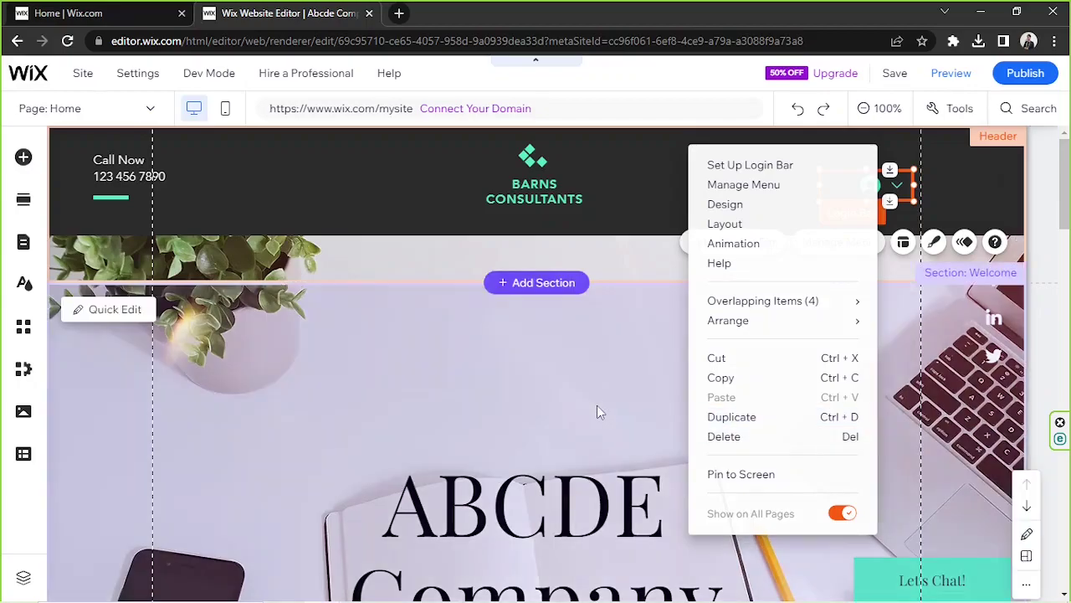
left_click(596, 405)
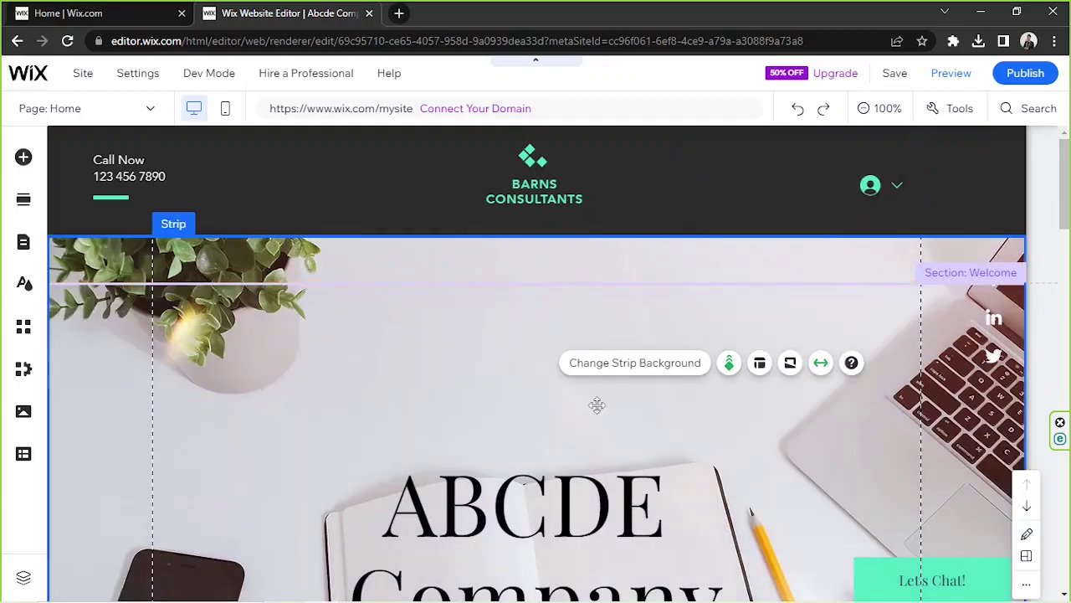
Step: Bring up the Members Area's Actions menu in Pages & Menu
left_click(24, 243)
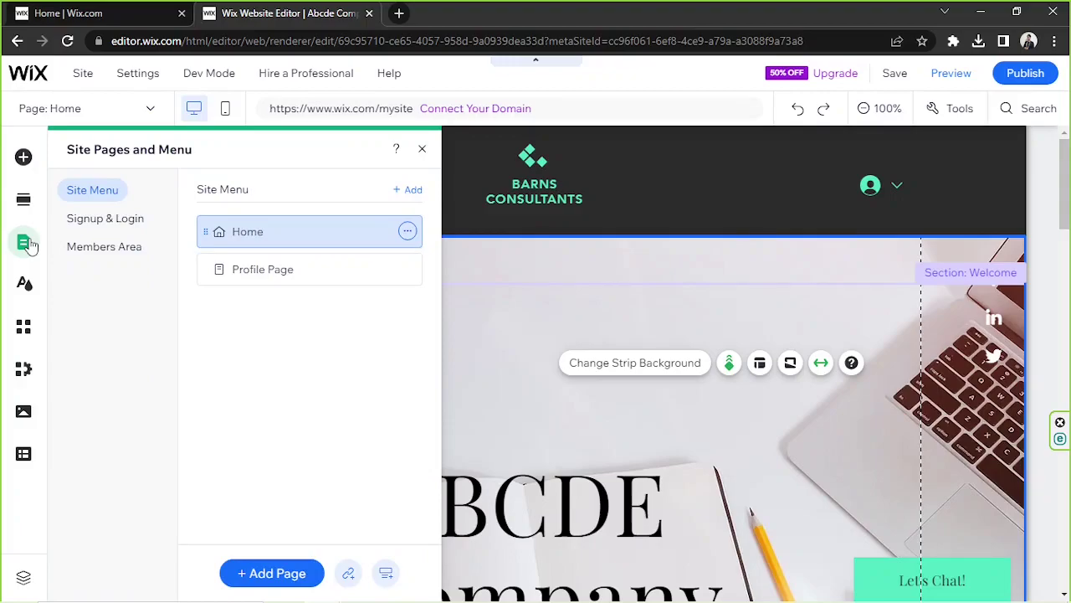
left_click(96, 247)
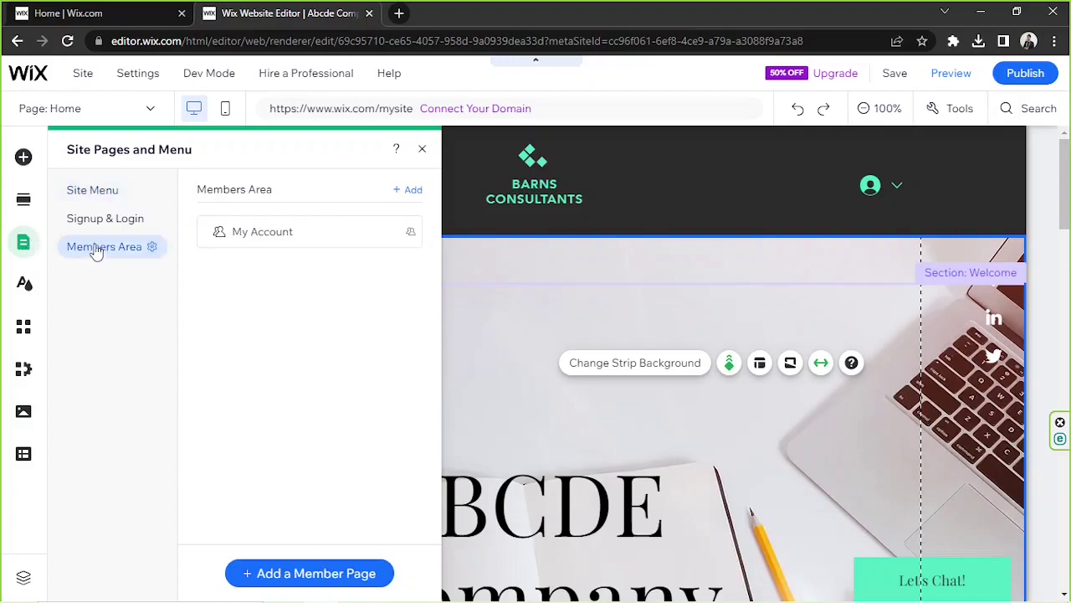
left_click(151, 248)
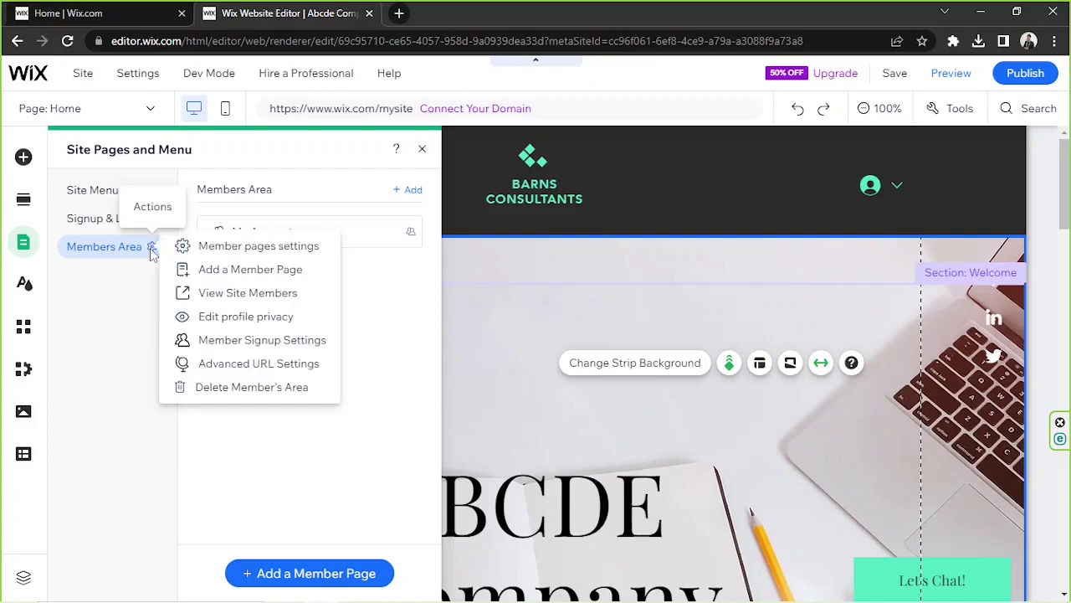
Step: Delete the Members Area and confirm with Yes, Delete
left_click(233, 390)
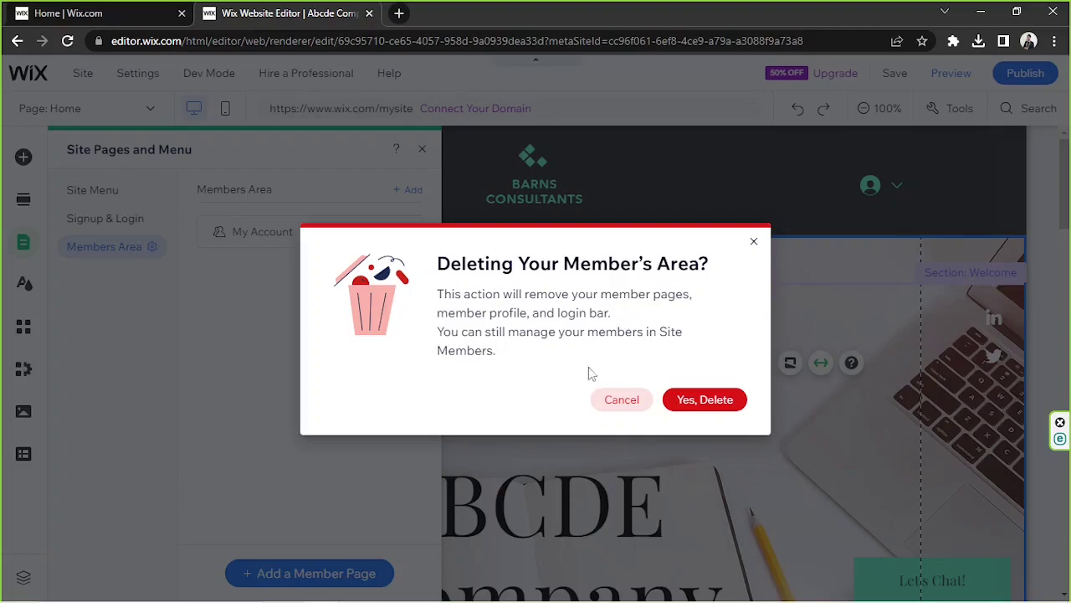
left_click(701, 403)
left_click(693, 403)
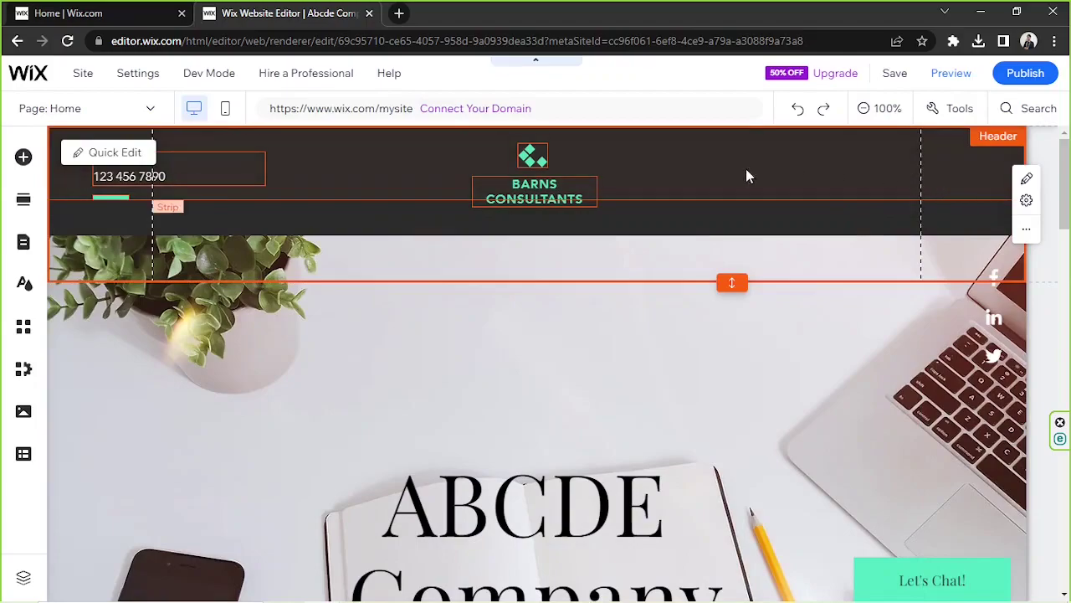
left_click(21, 245)
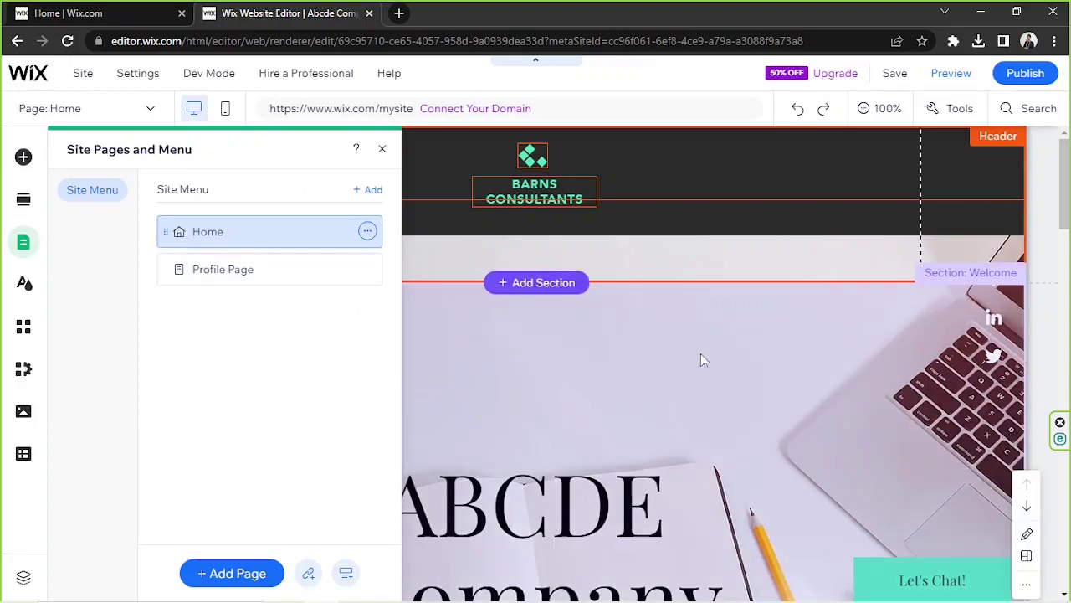
left_click(703, 360)
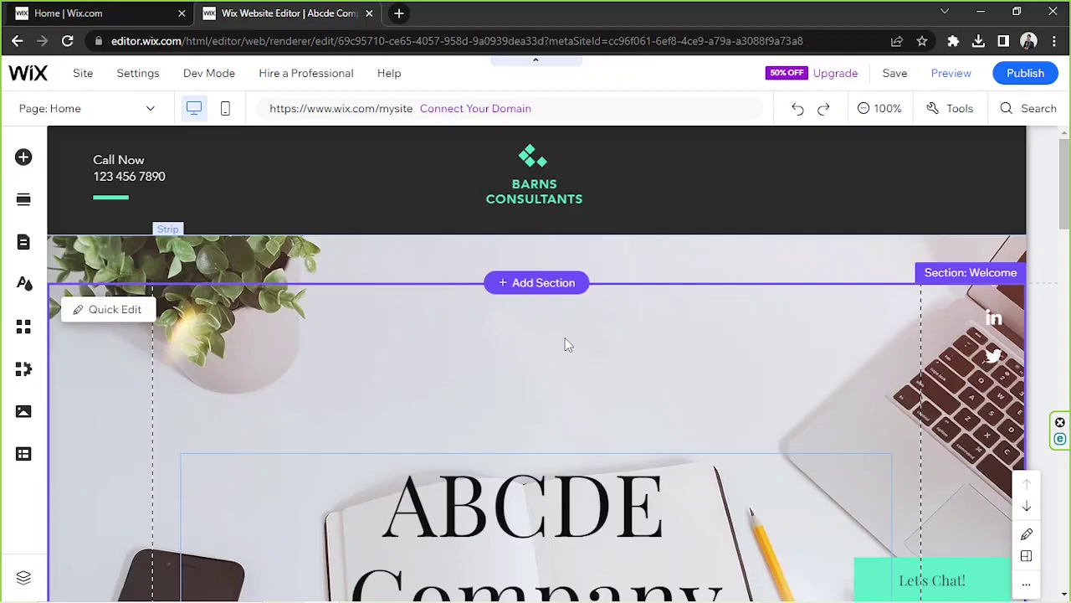
Step: Search the App Market for "member" and view the Wix Members Area app page
left_click(15, 333)
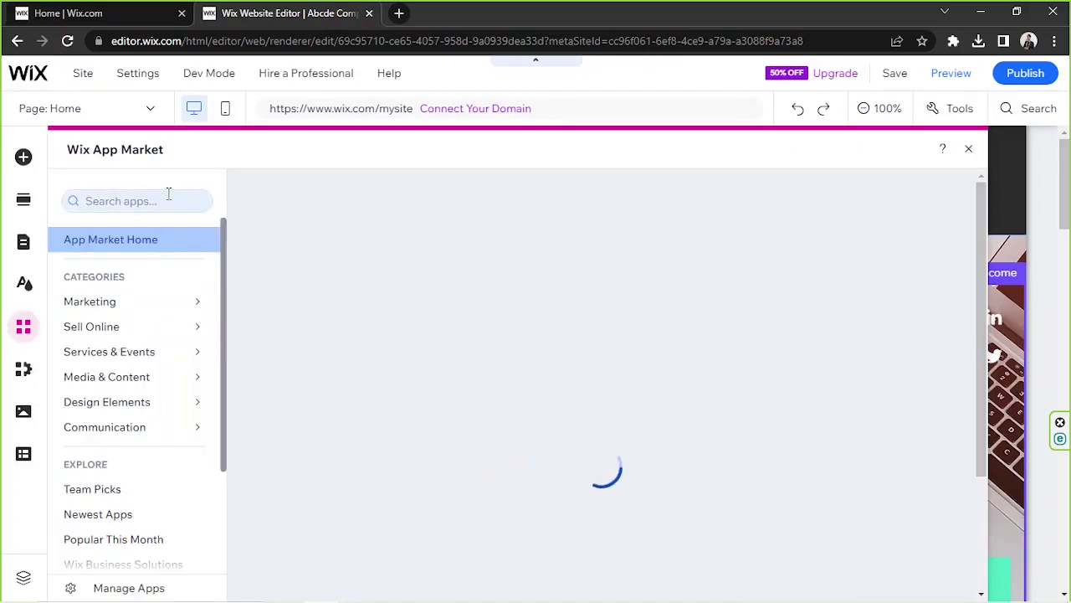
left_click(168, 198)
type("memb")
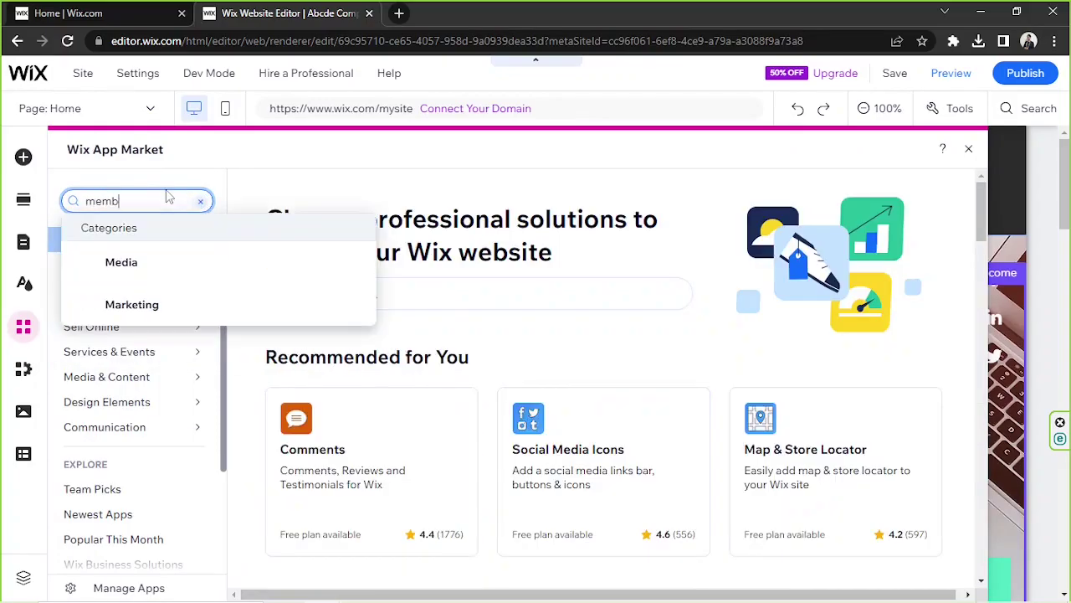
type("er")
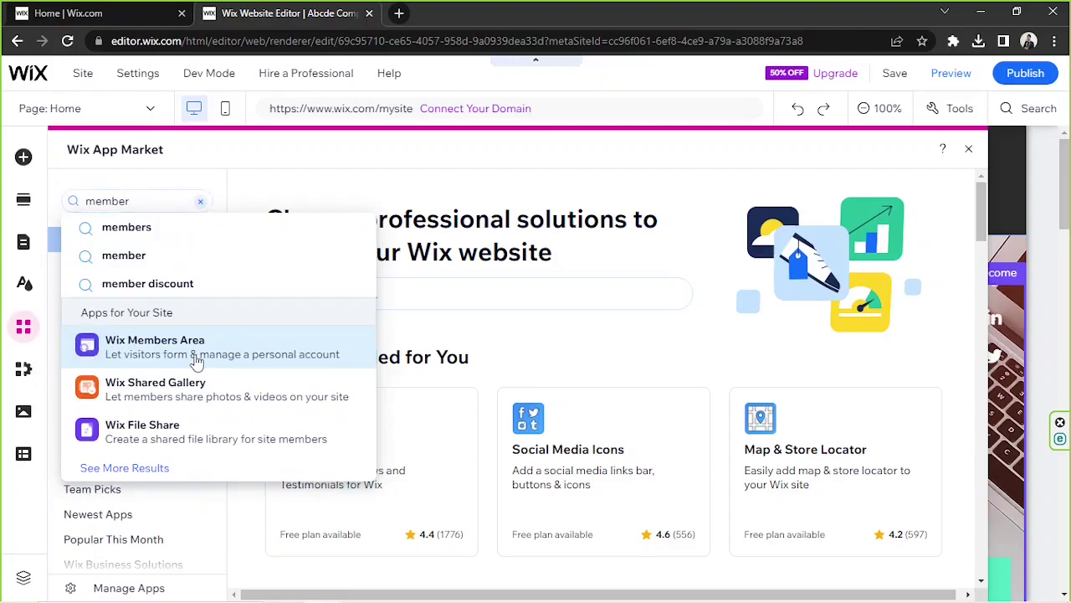
left_click(197, 360)
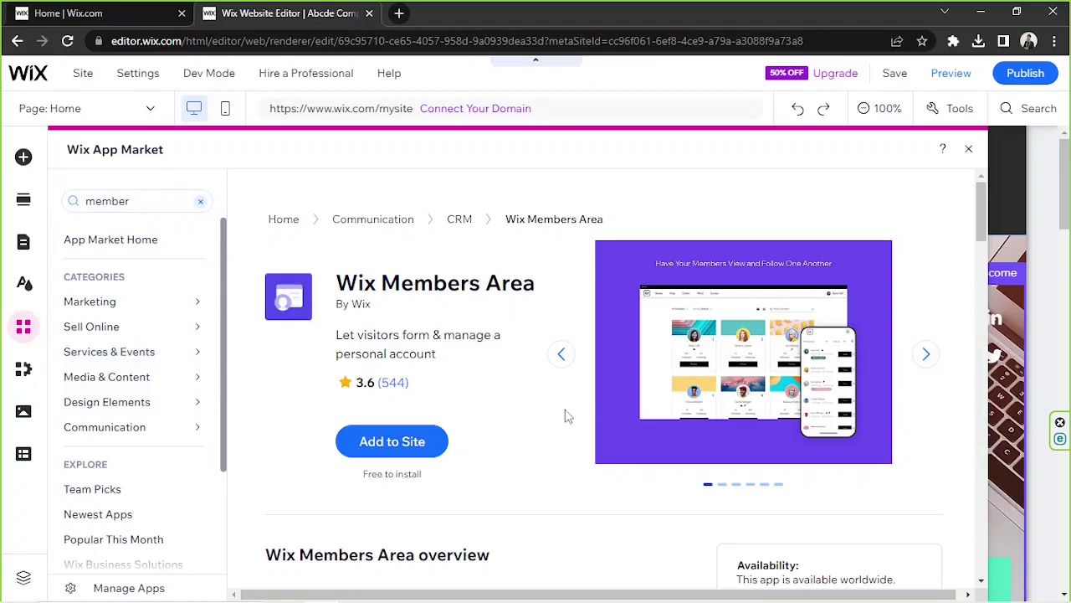
scroll(577, 401, "down", 2)
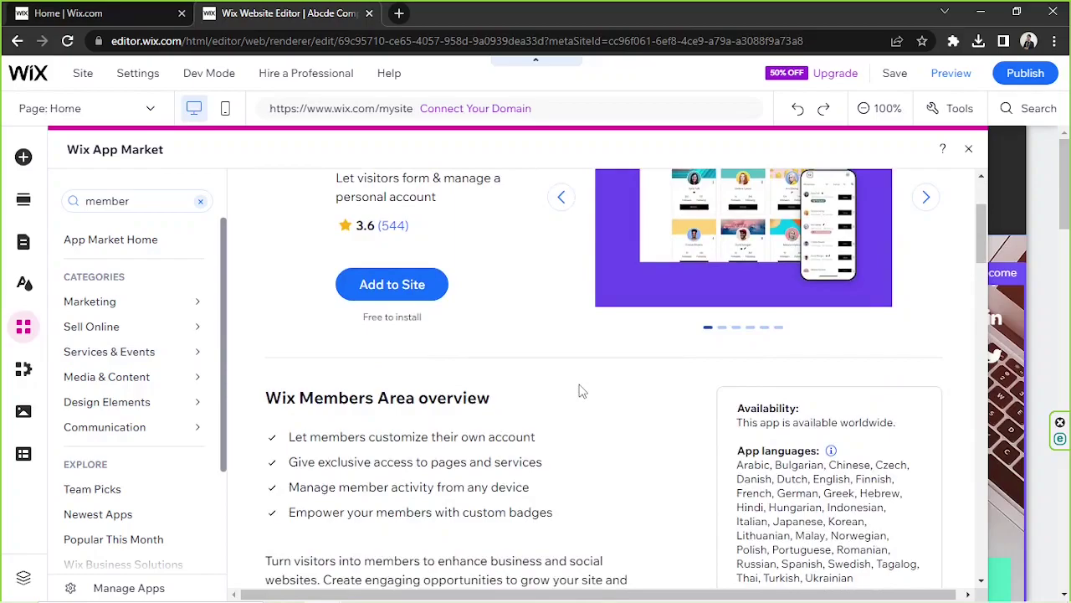
scroll(582, 391, "down", 6)
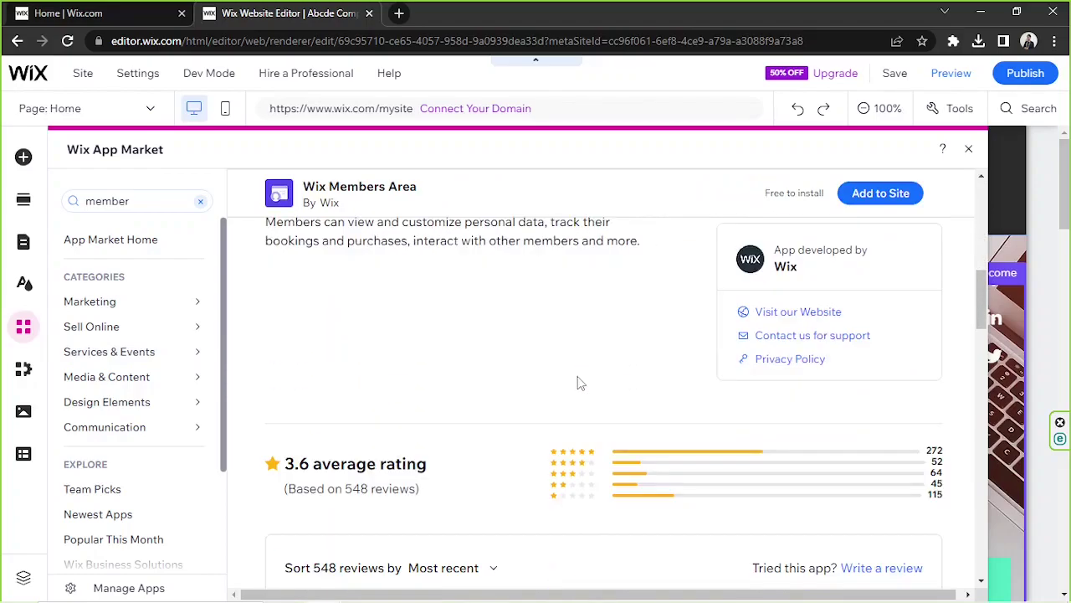
scroll(577, 383, "down", 3)
scroll(571, 378, "up", 10)
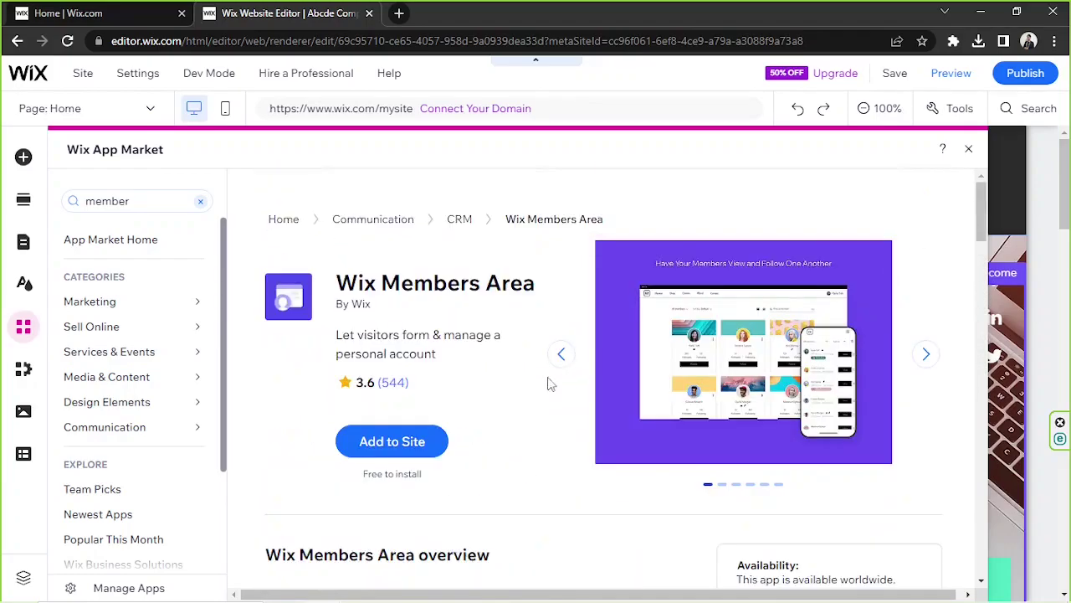
Step: Add Wix Members Area to the site and check that the header's login bar returns
left_click(411, 445)
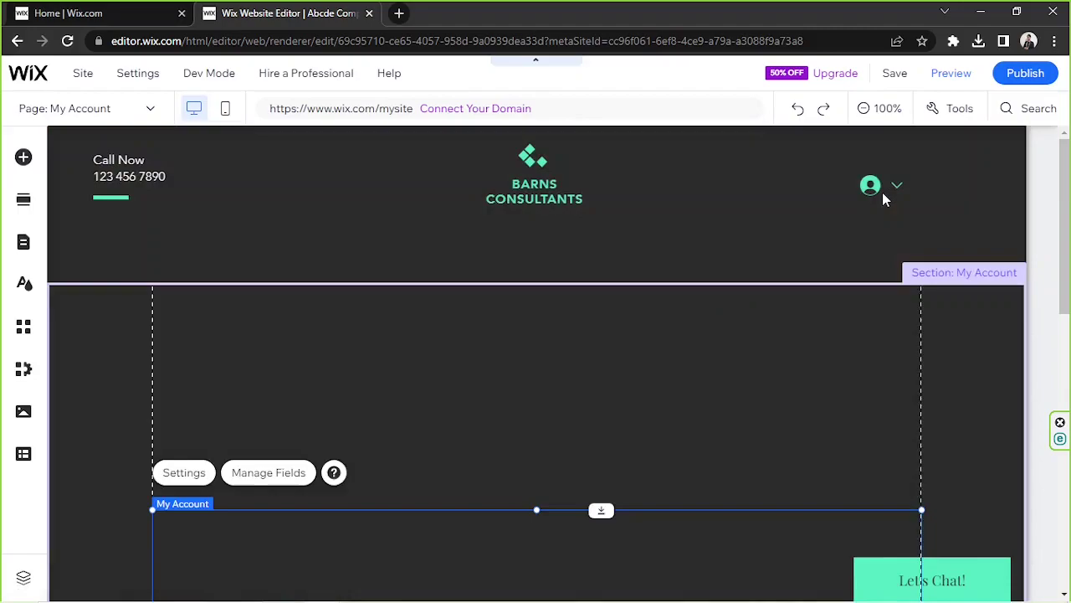
scroll(481, 287, "down", 1)
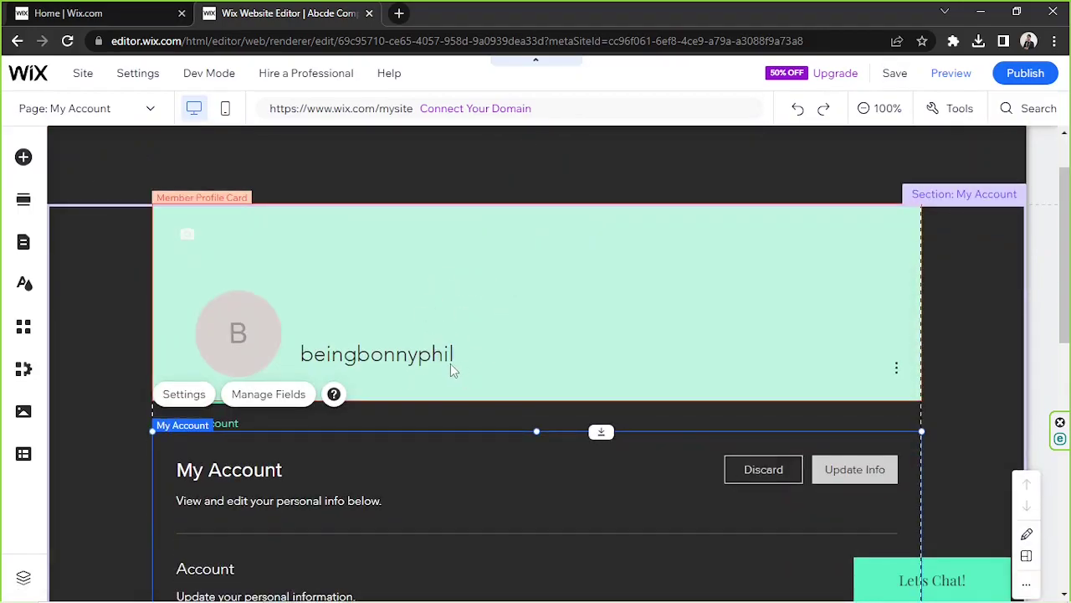
scroll(450, 367, "up", 1)
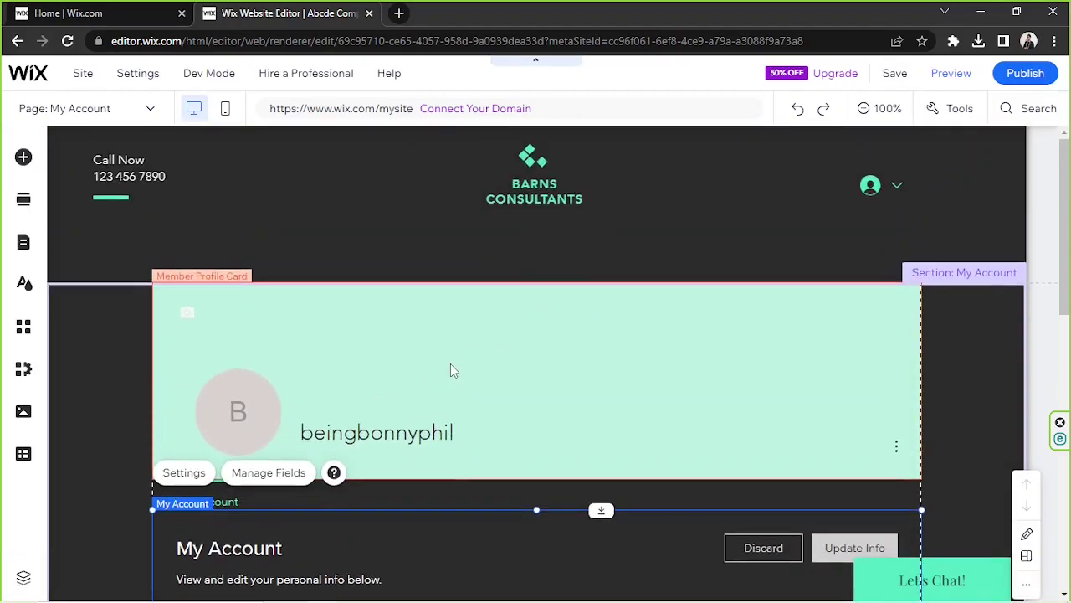
left_click(886, 194)
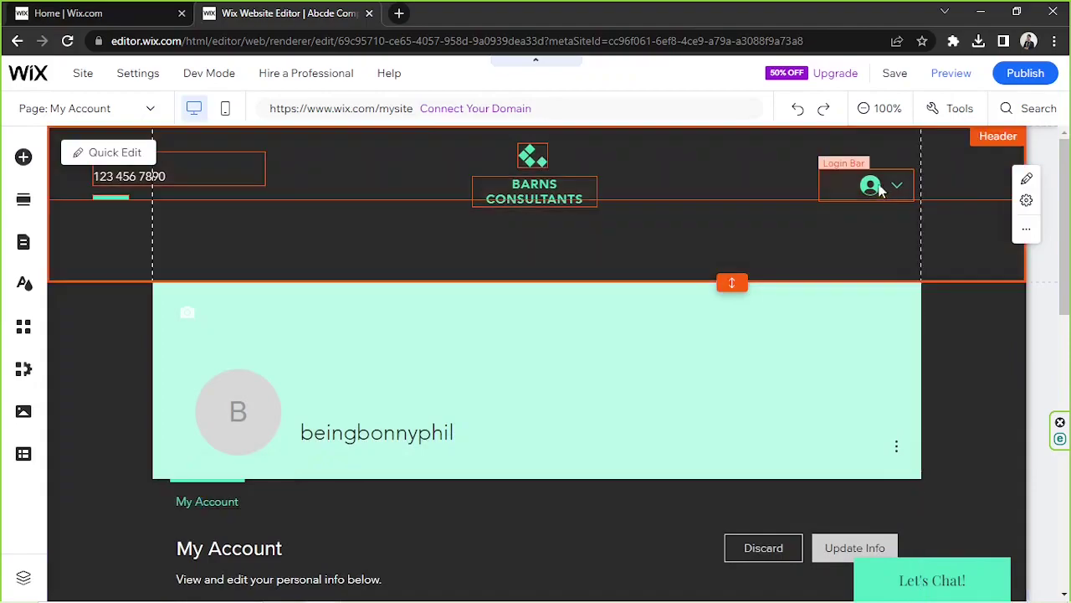
left_click(22, 244)
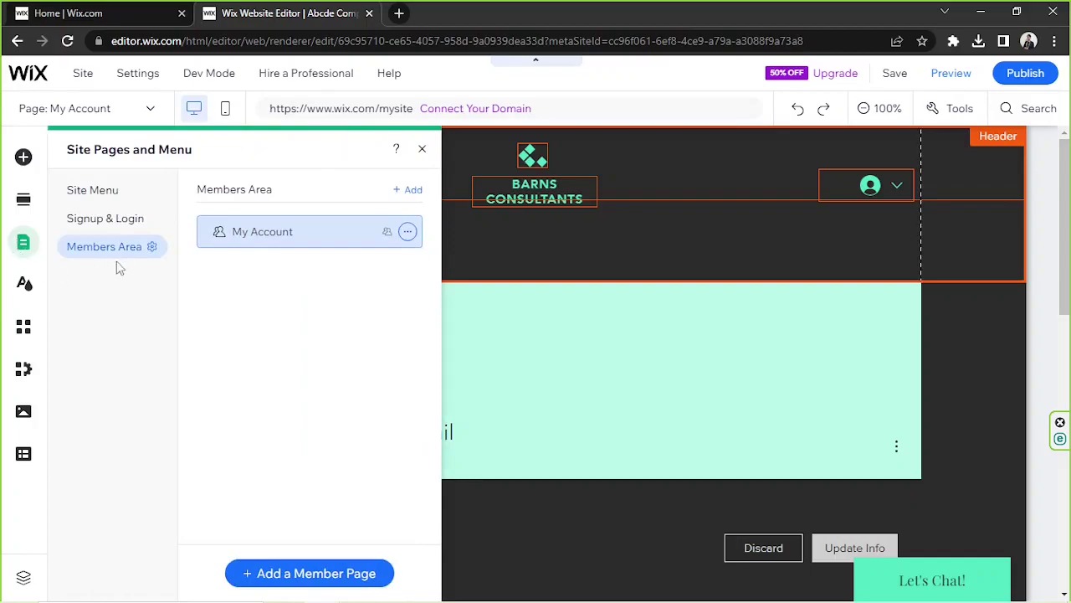
left_click(595, 290)
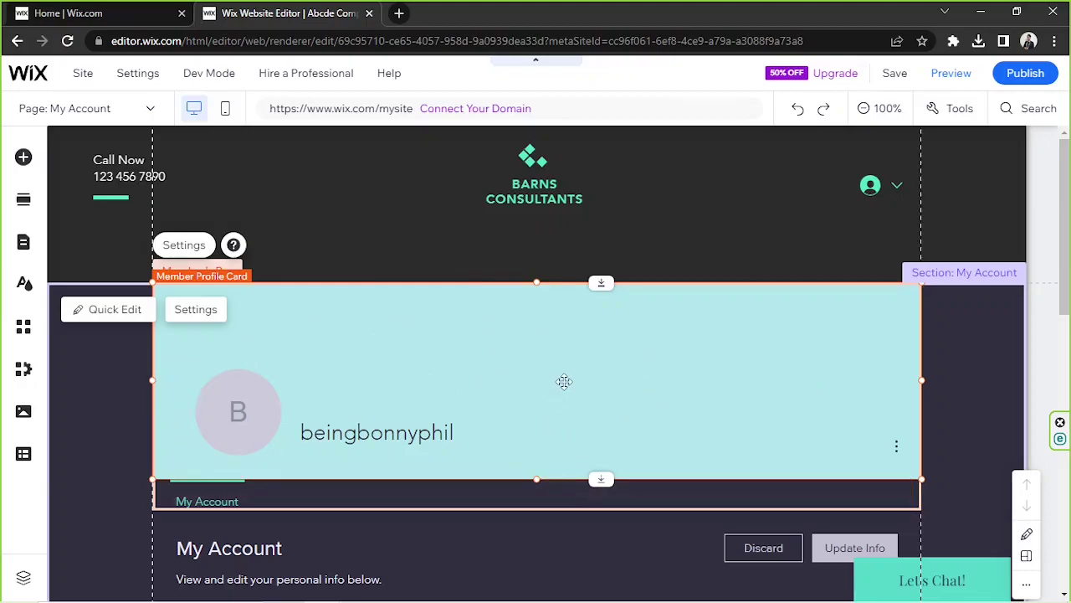
Step: Switch the Member Profile Card to the Cards layout and move its settings panel aside
double_click(688, 367)
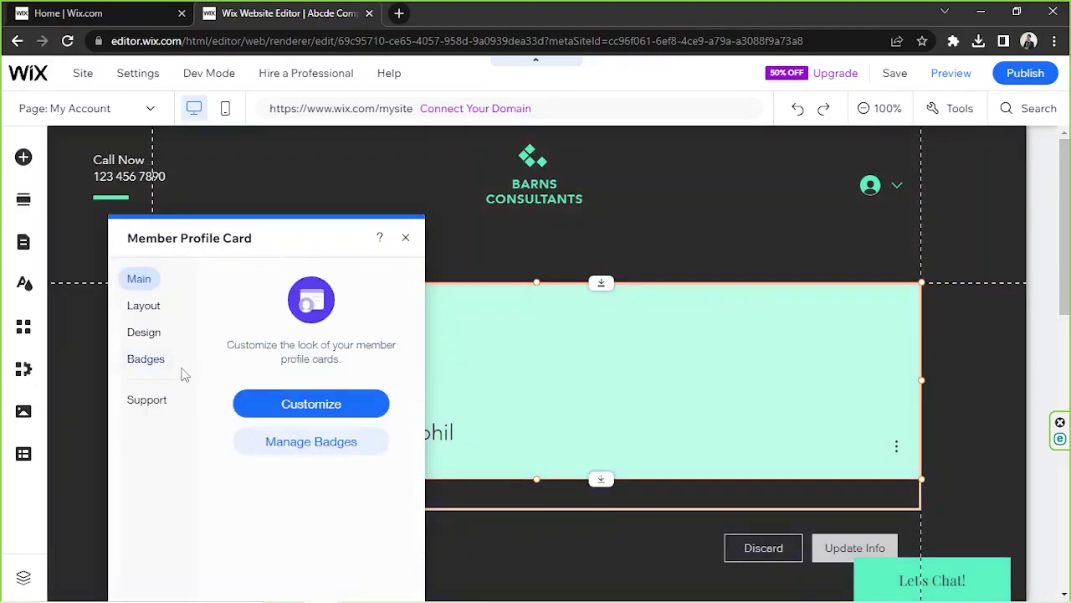
left_click(139, 308)
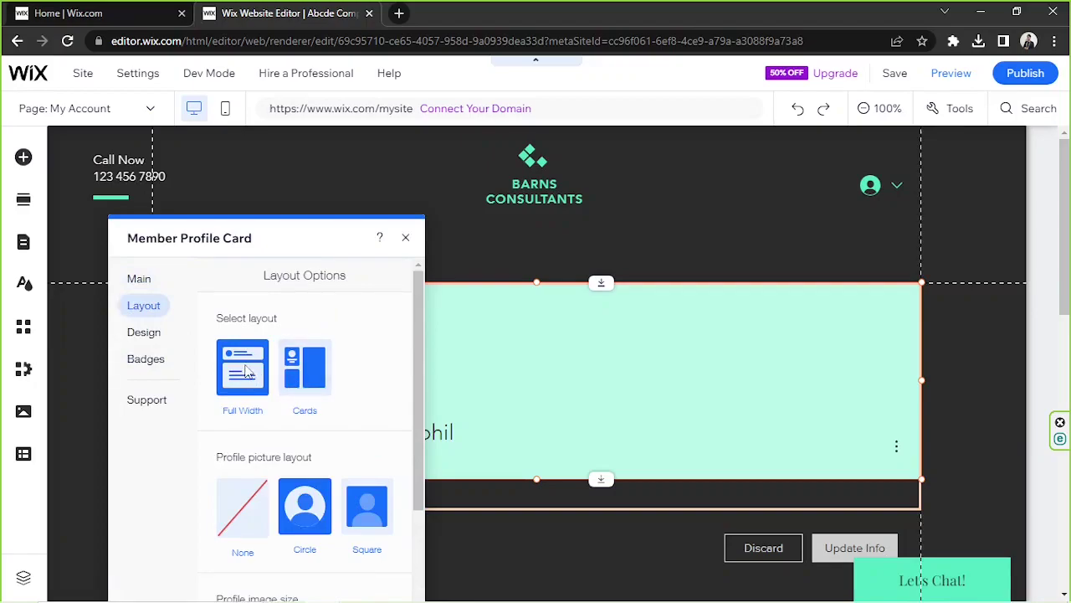
scroll(310, 372, "down", 3)
scroll(311, 370, "up", 3)
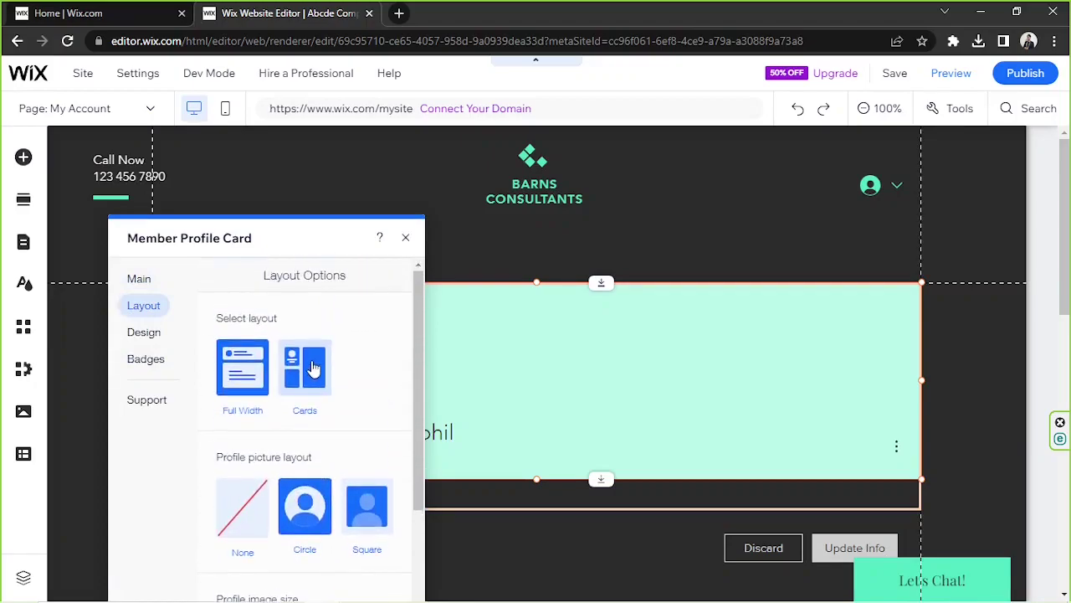
left_click(312, 368)
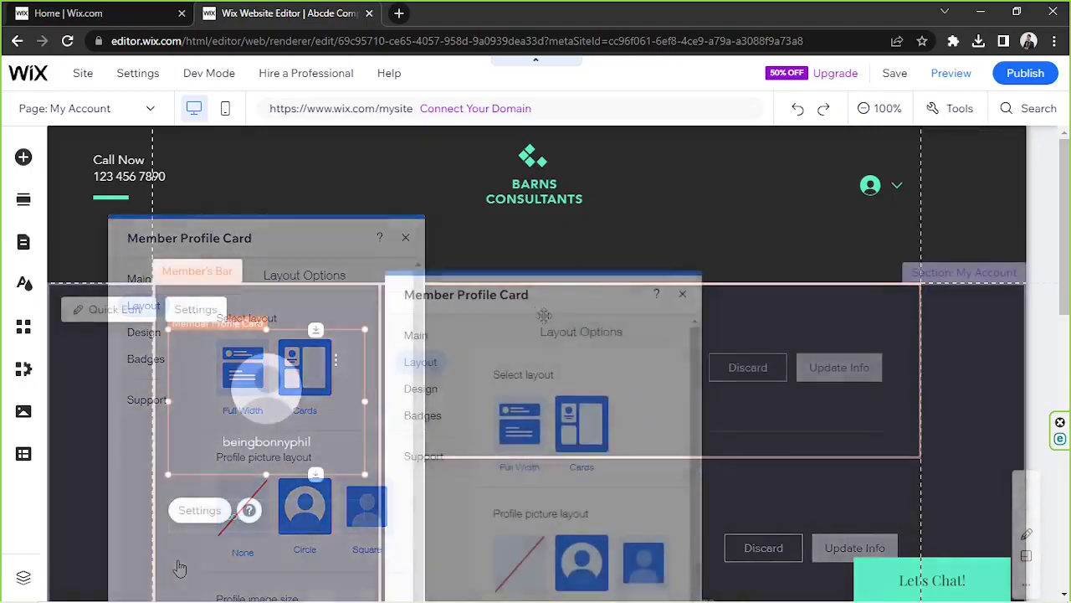
left_click_drag(541, 292, 560, 506)
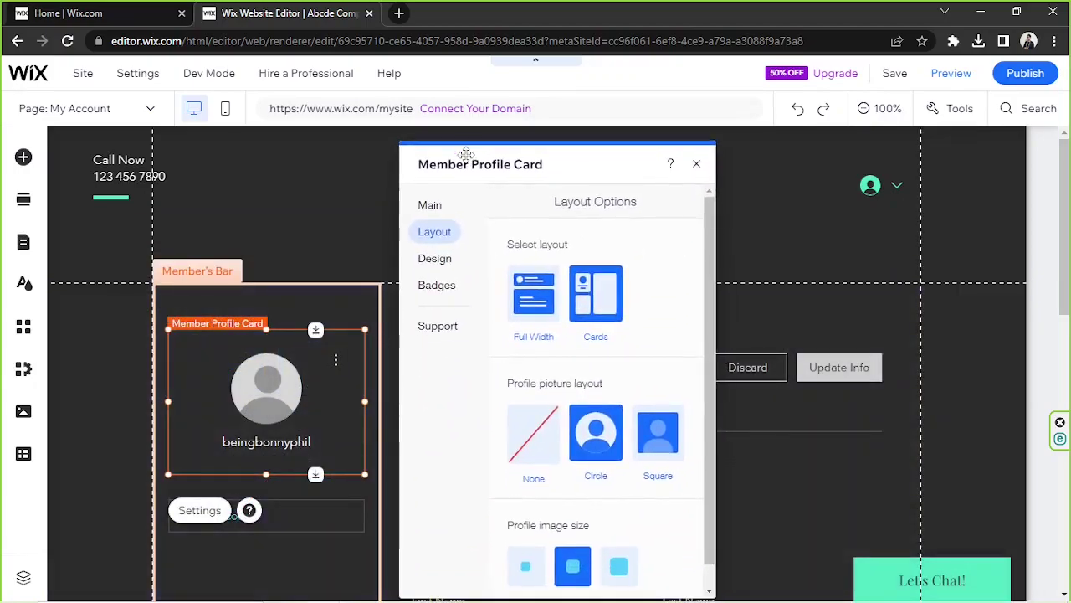
Step: Try a square profile picture, then set it back to a circle
scroll(581, 361, "down", 1)
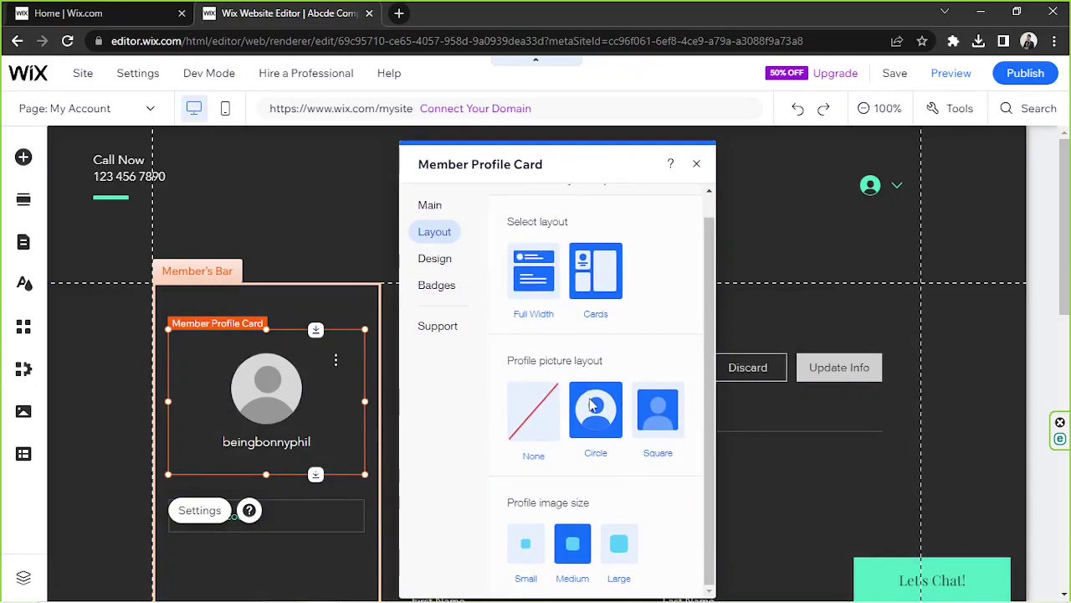
left_click(666, 417)
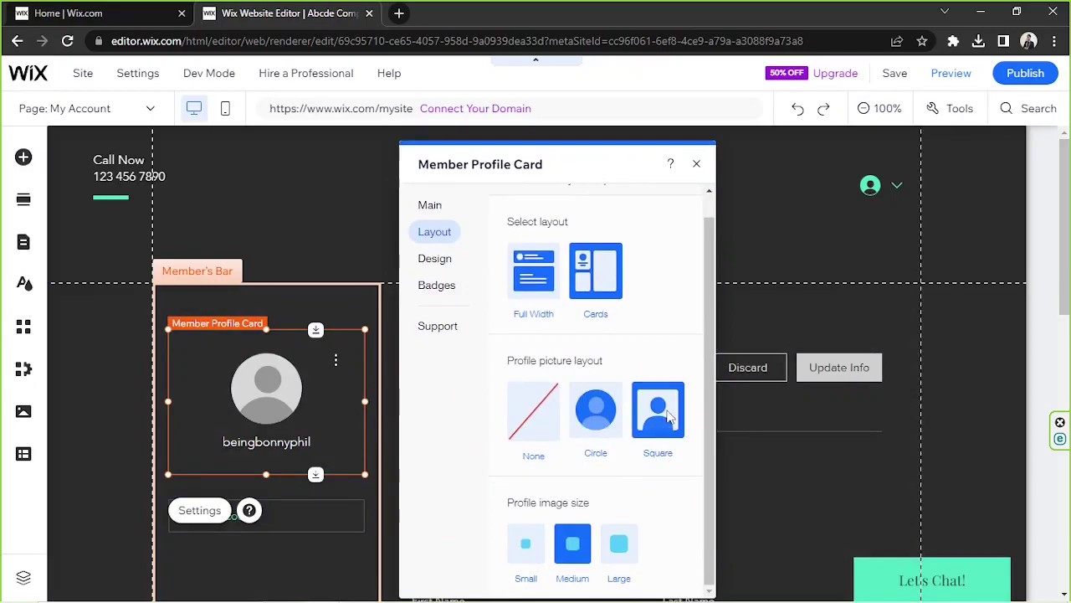
left_click(614, 417)
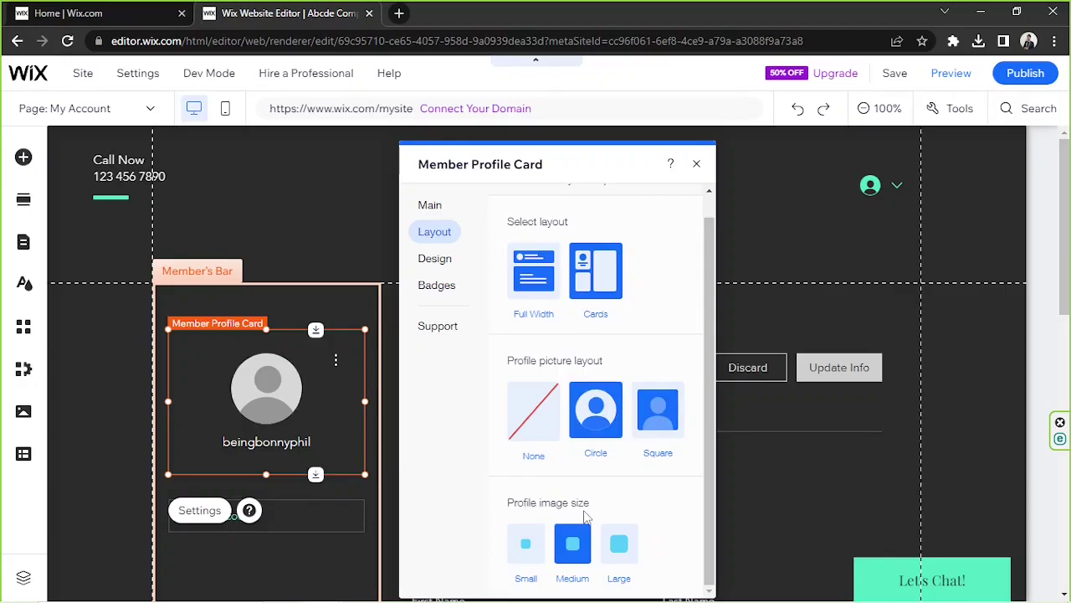
Step: Try Small, Medium and Large picture sizes, keeping Medium, then view the Design options
left_click(532, 544)
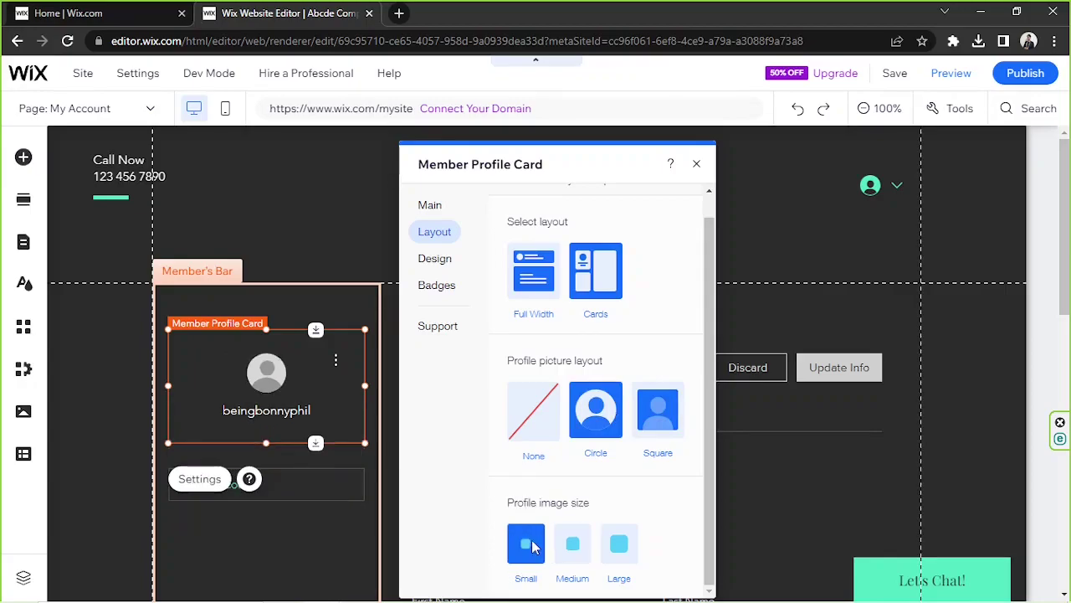
left_click(575, 555)
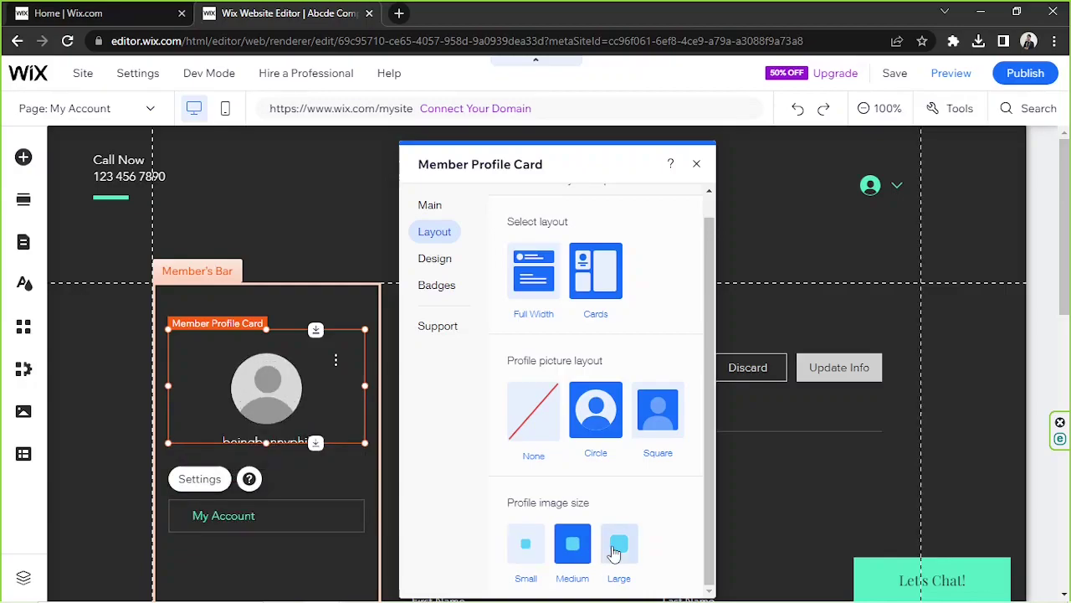
left_click(617, 549)
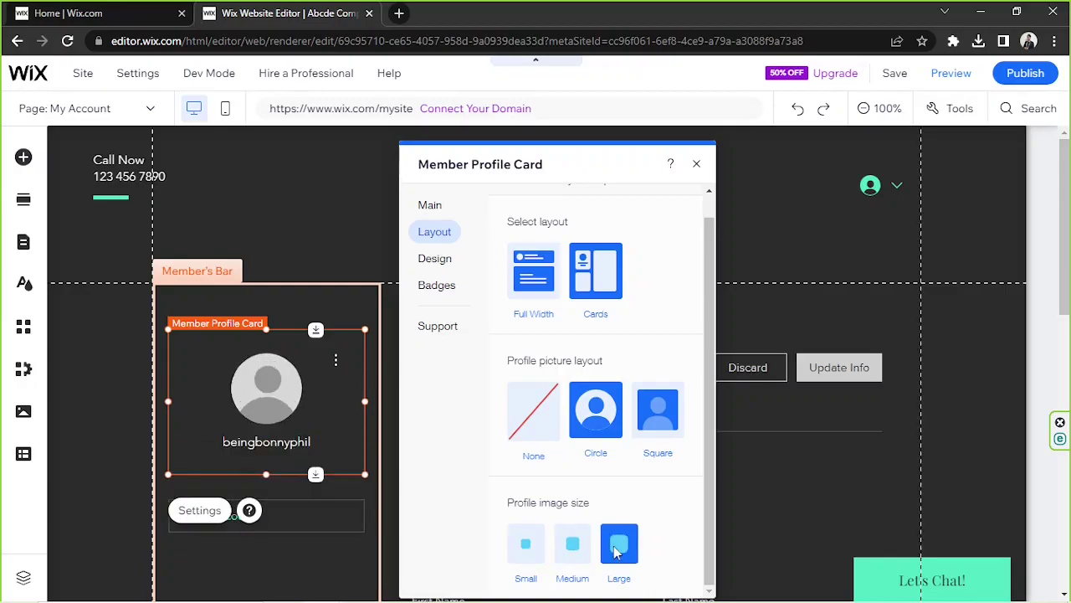
left_click(562, 548)
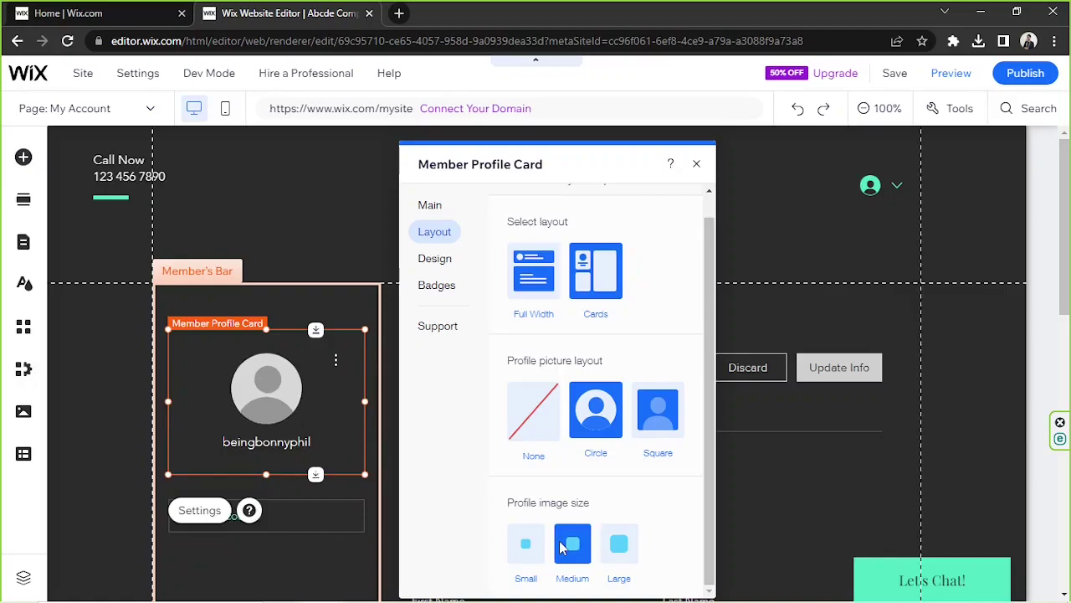
left_click(438, 266)
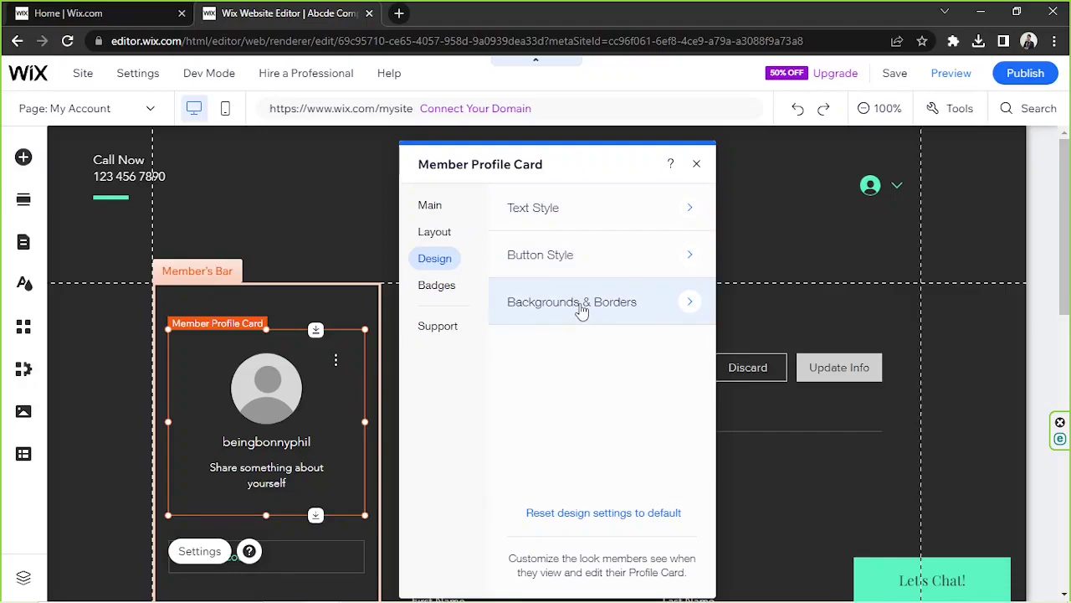
Step: Show the profile card's Badges section with its create-badges offer
left_click(442, 285)
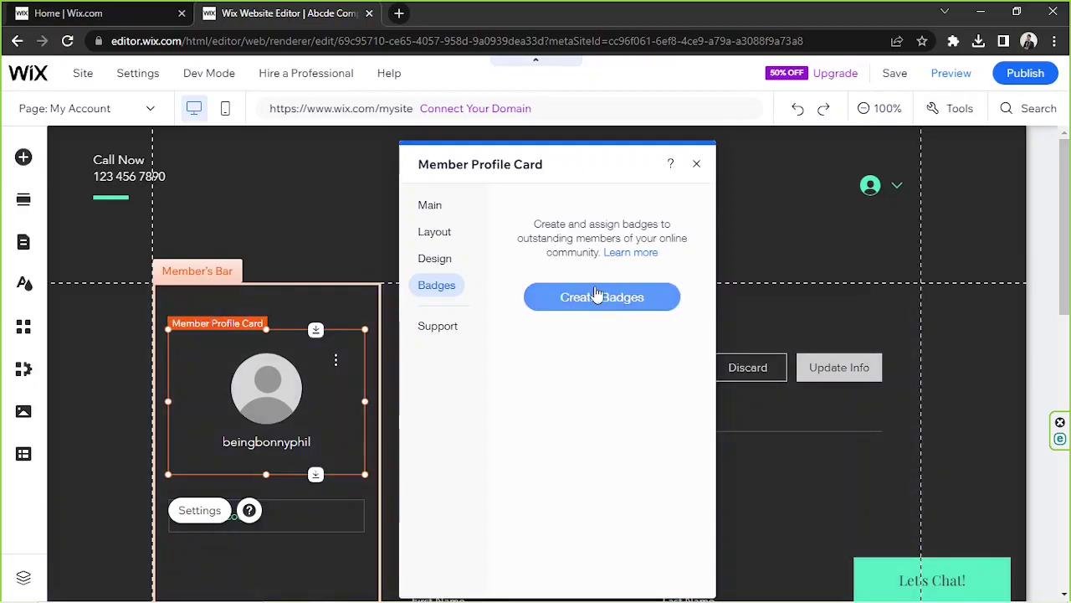
Step: Show the profile card's Support section with email and support links
left_click(430, 328)
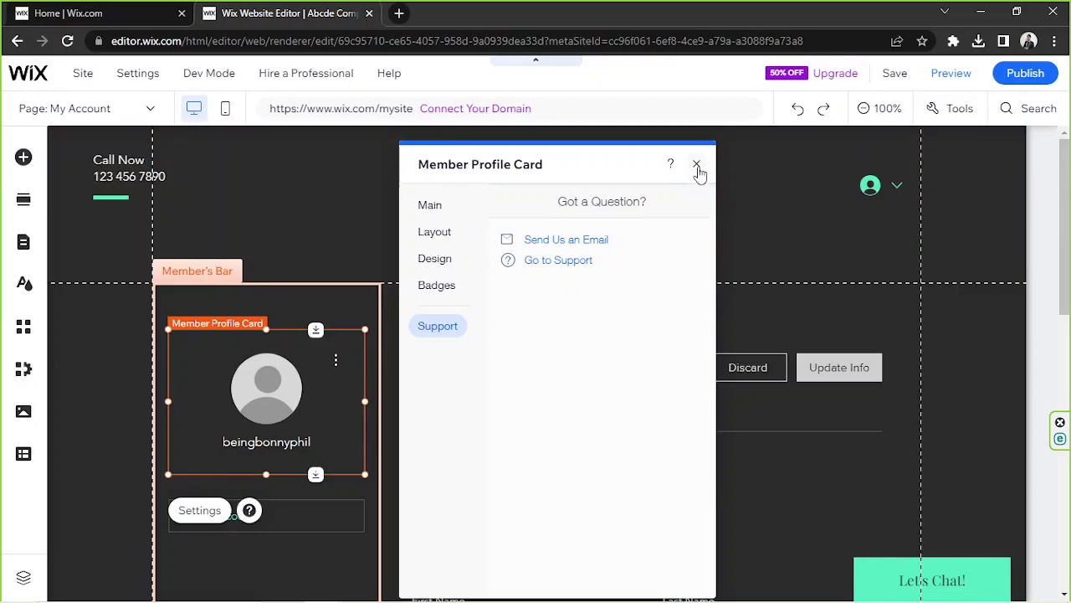
Step: Close the Member Profile Card settings to return to the My Account page
left_click(696, 165)
scroll(695, 187, "down", 1)
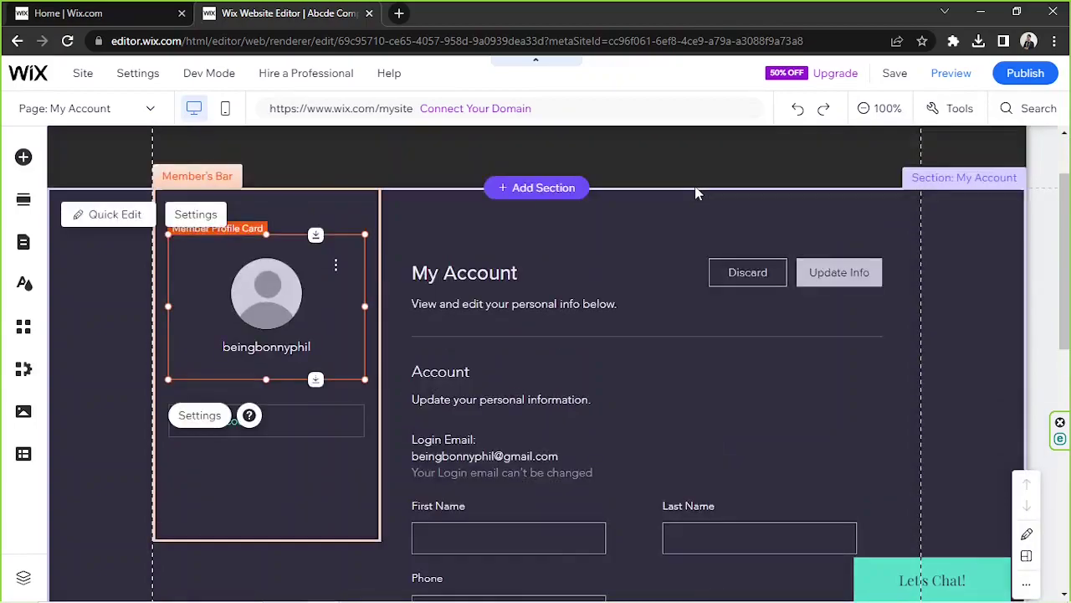
scroll(697, 193, "up", 1)
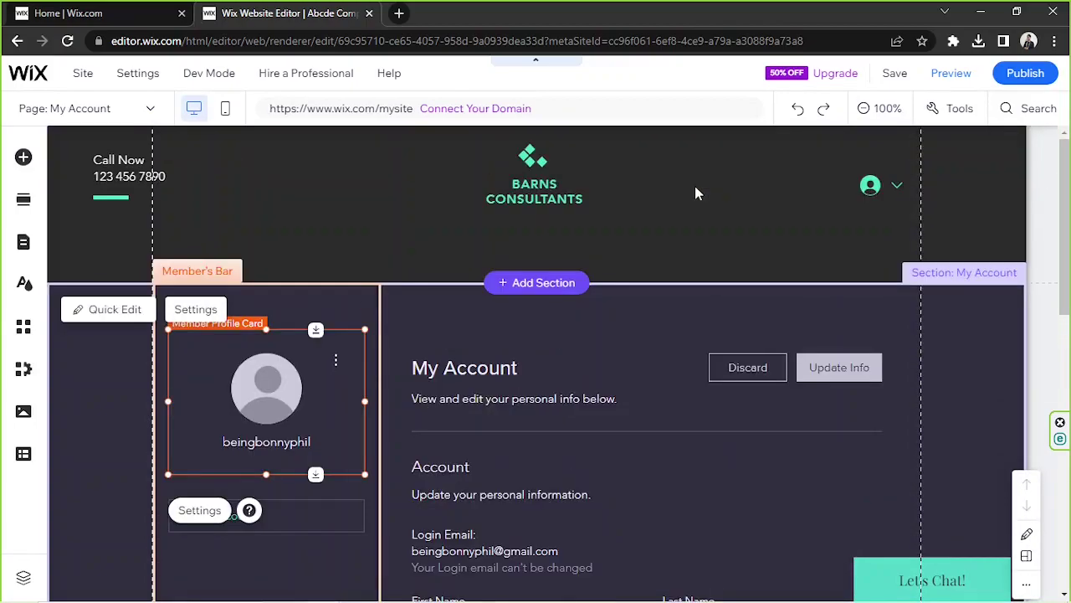
left_click(227, 112)
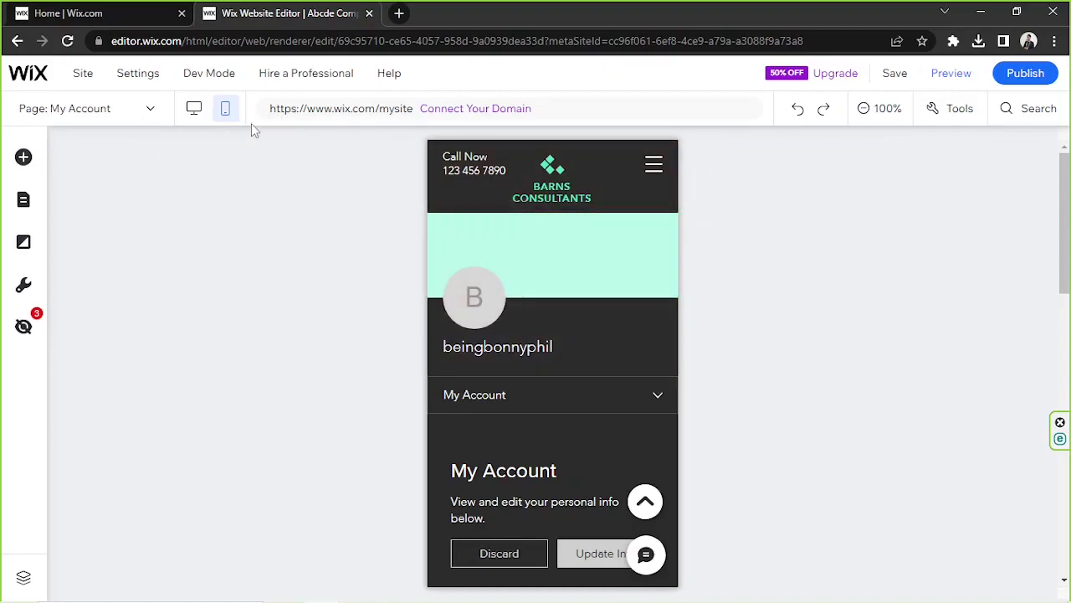
left_click(196, 112)
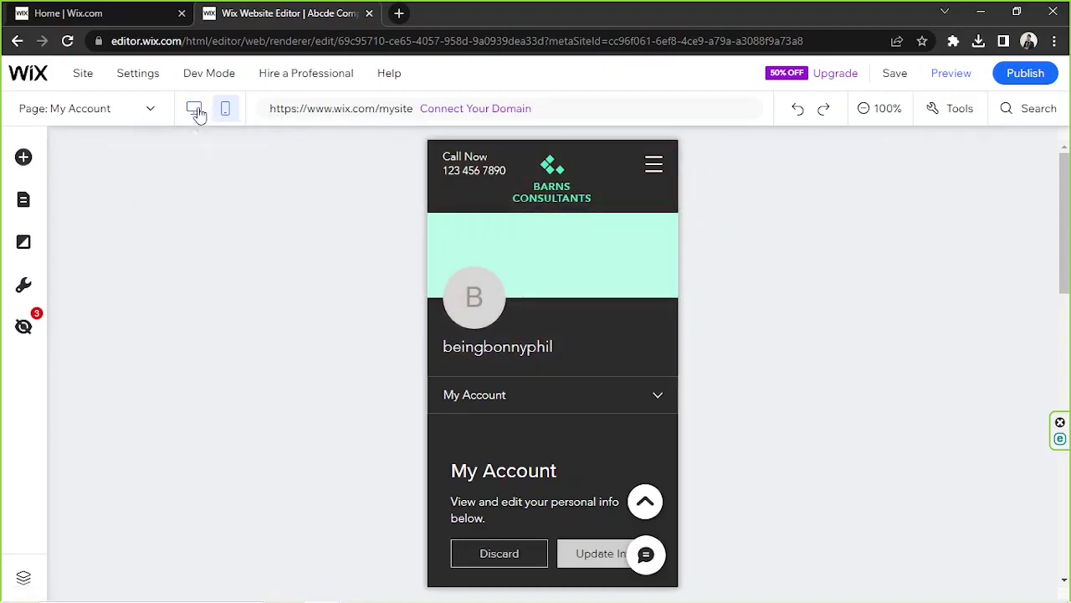